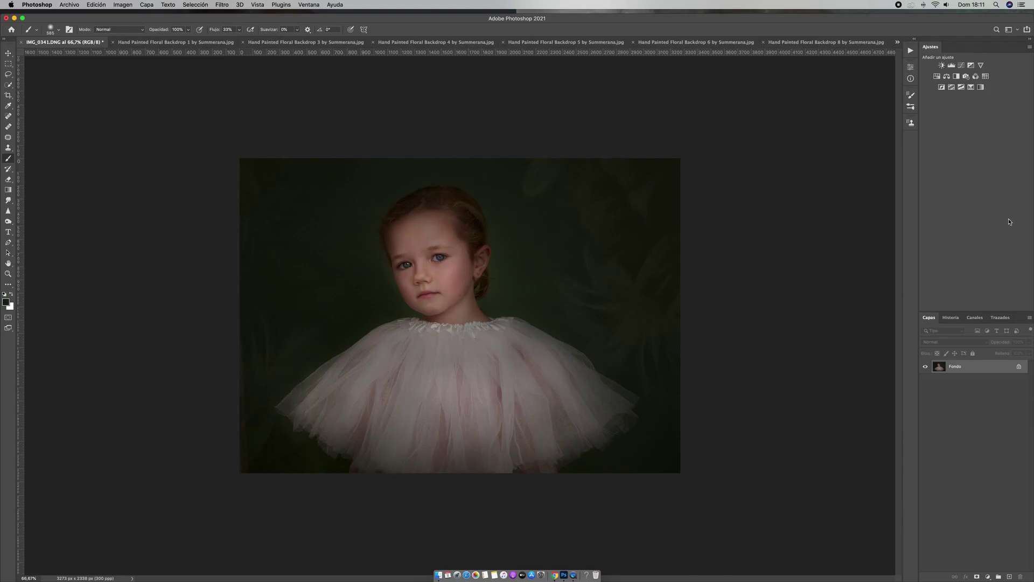
Compare the original unedited photo with the final edit using the History panel
left_click(951, 317)
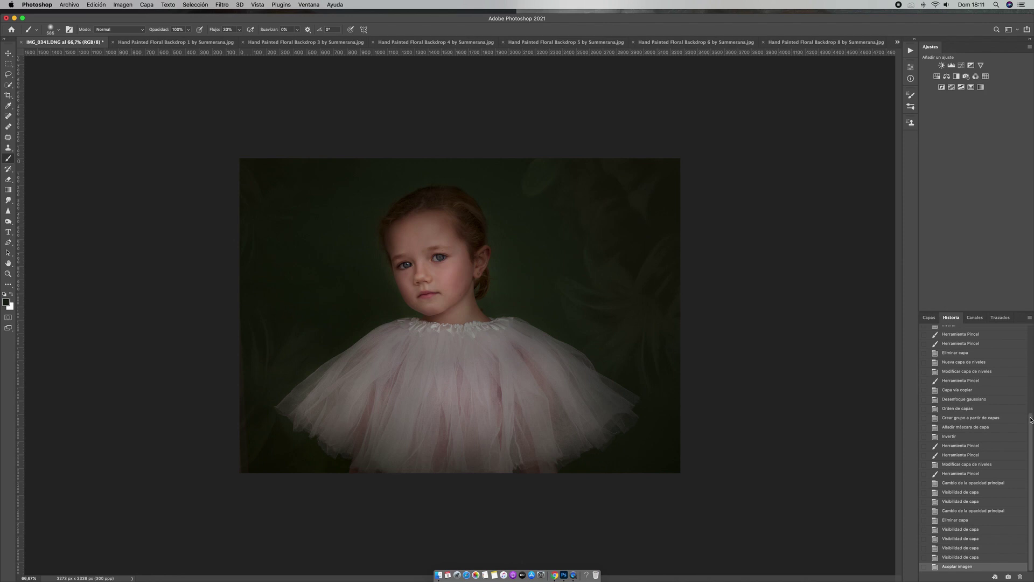
left_click_drag(1030, 419, 1030, 333)
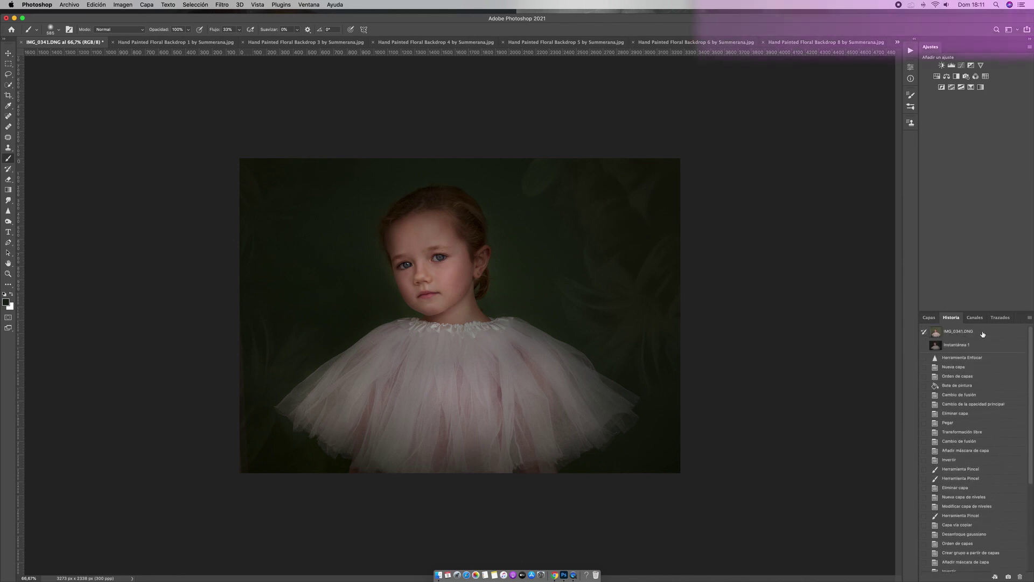
left_click(983, 334)
scroll(1030, 371, "down", 3)
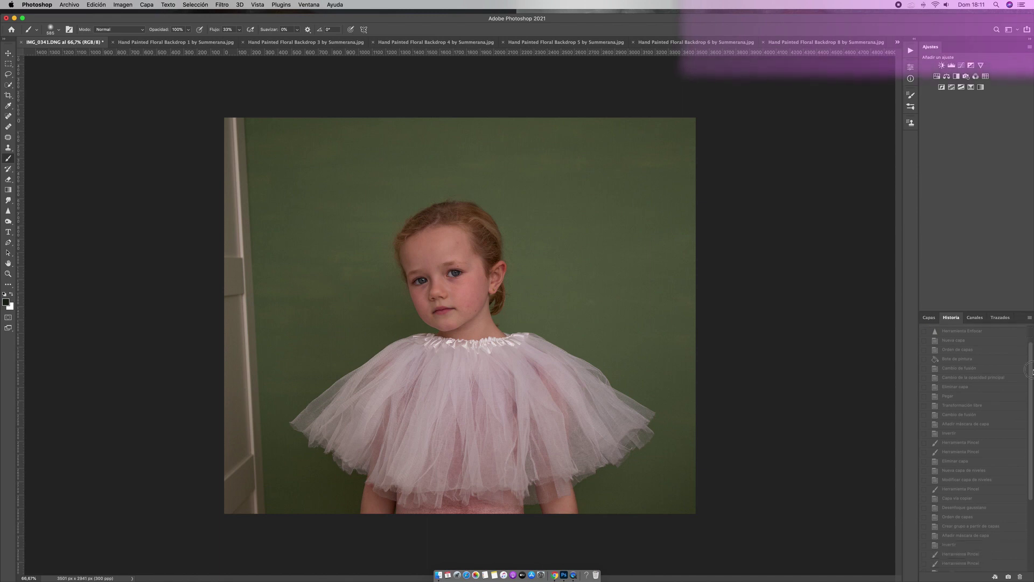
scroll(1030, 371, "down", 5)
left_click(980, 567)
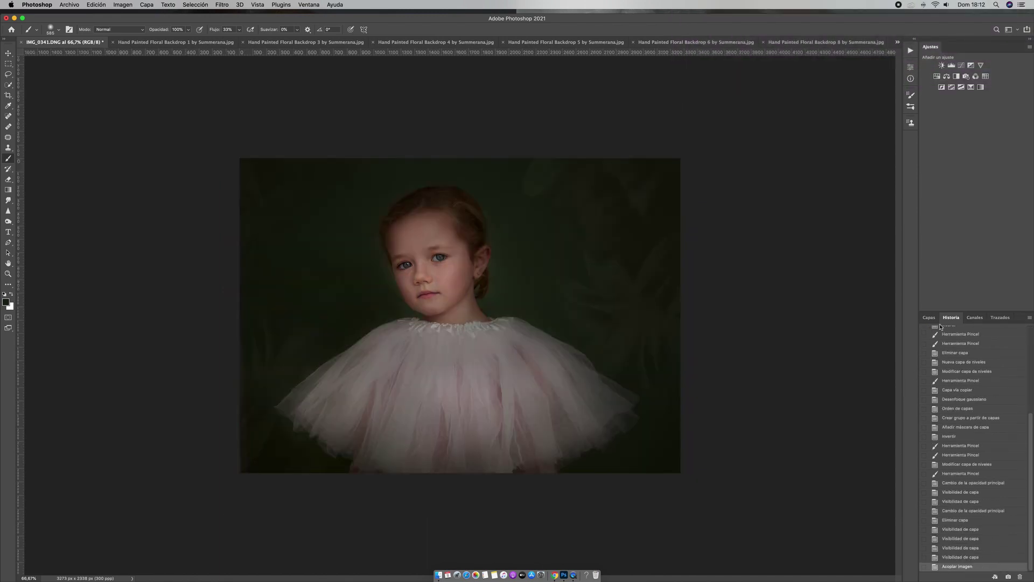
left_click(929, 318)
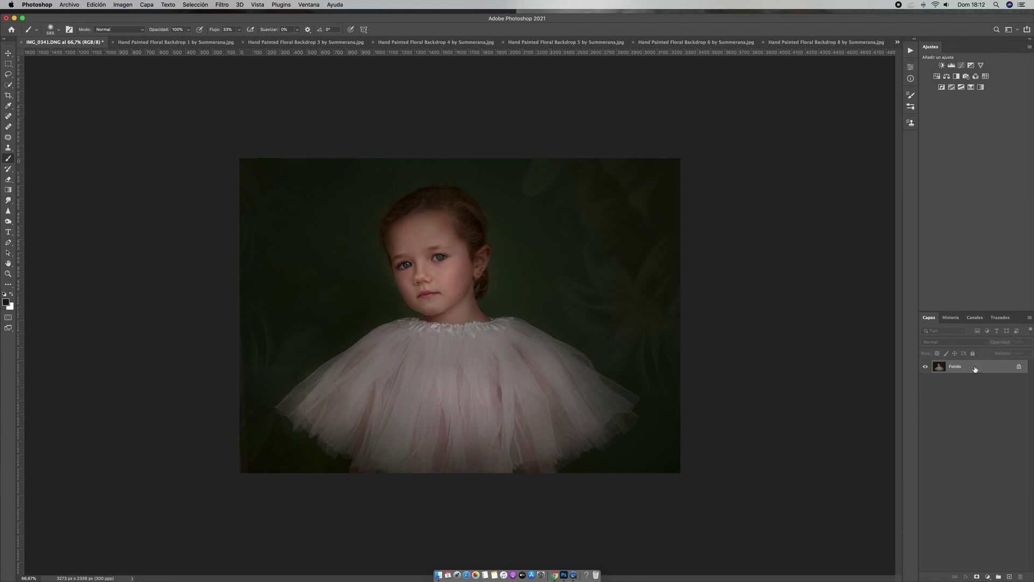
Duplicate Fondo to a new layer and apply a 9,9-pixel Gaussian blur to it
key("super+j")
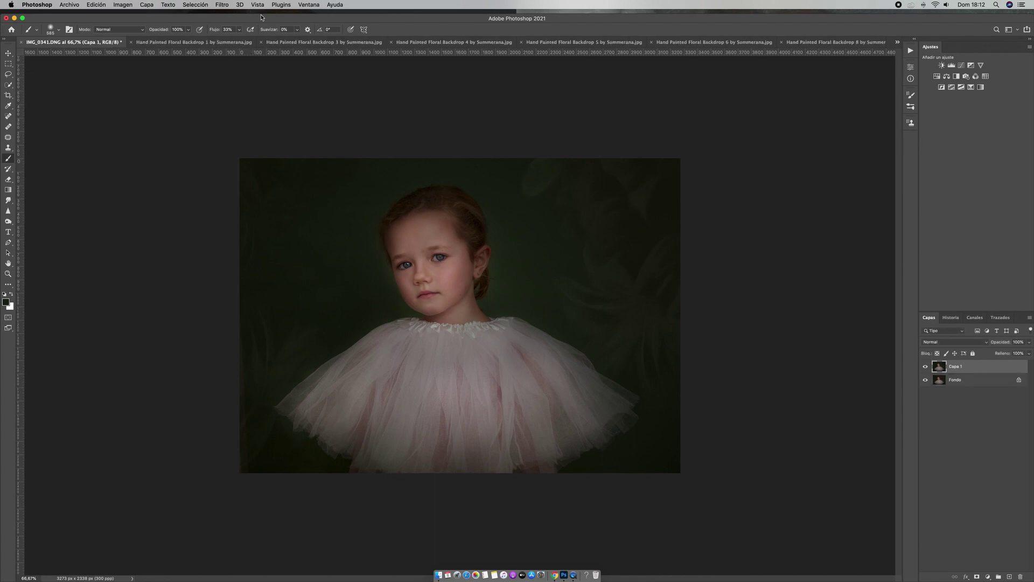
left_click(222, 6)
mouse_move(236, 113)
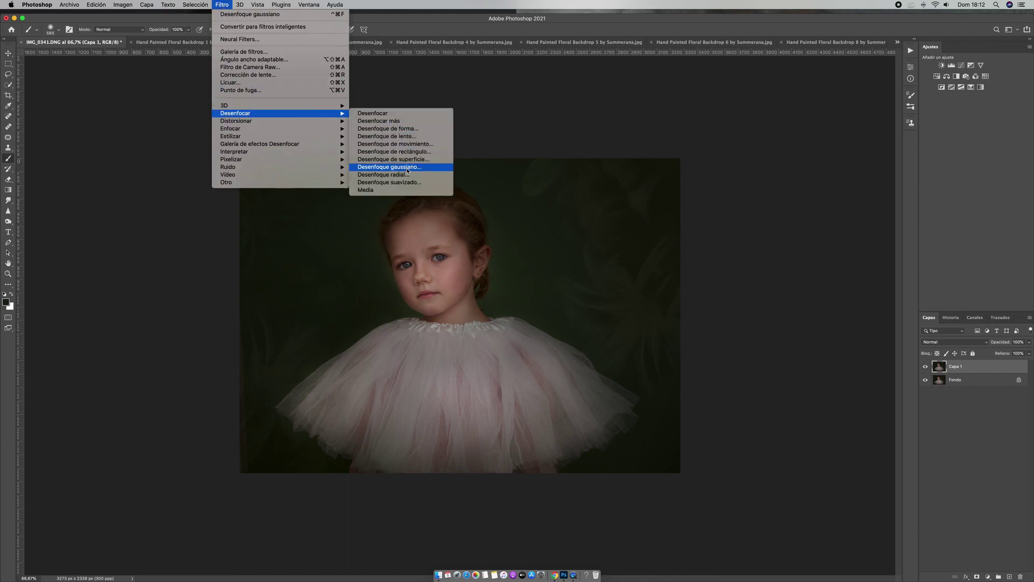
left_click(389, 167)
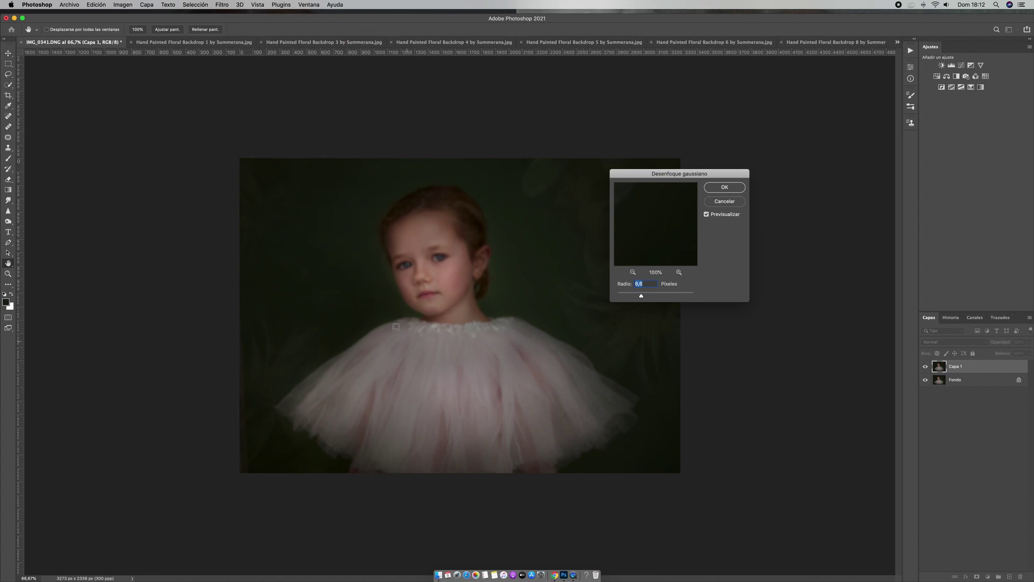
left_click(648, 296)
left_click(733, 188)
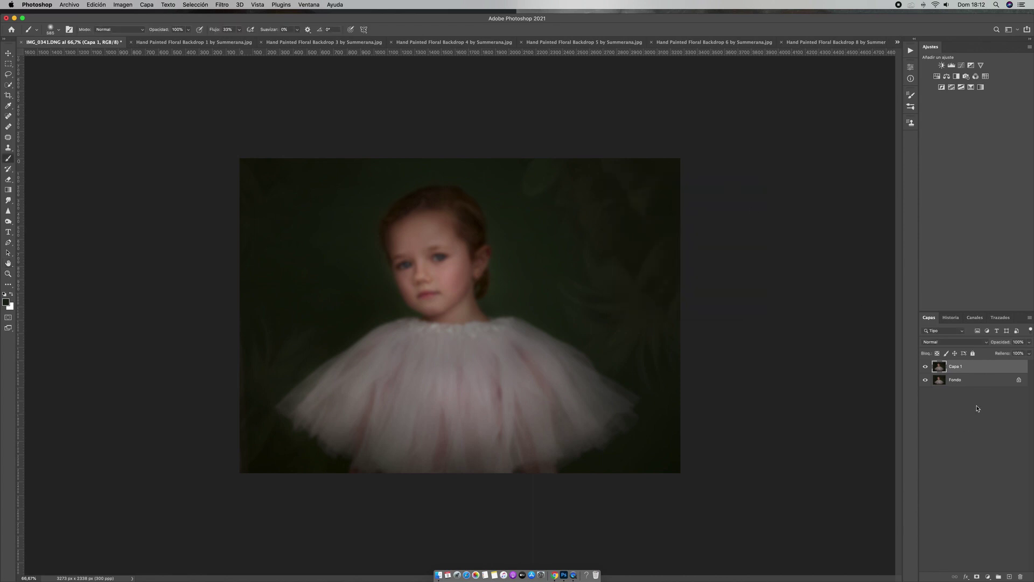
Add a Niveles adjustment with midtones at 1,20, then select it together with Capa 1
left_click(987, 577)
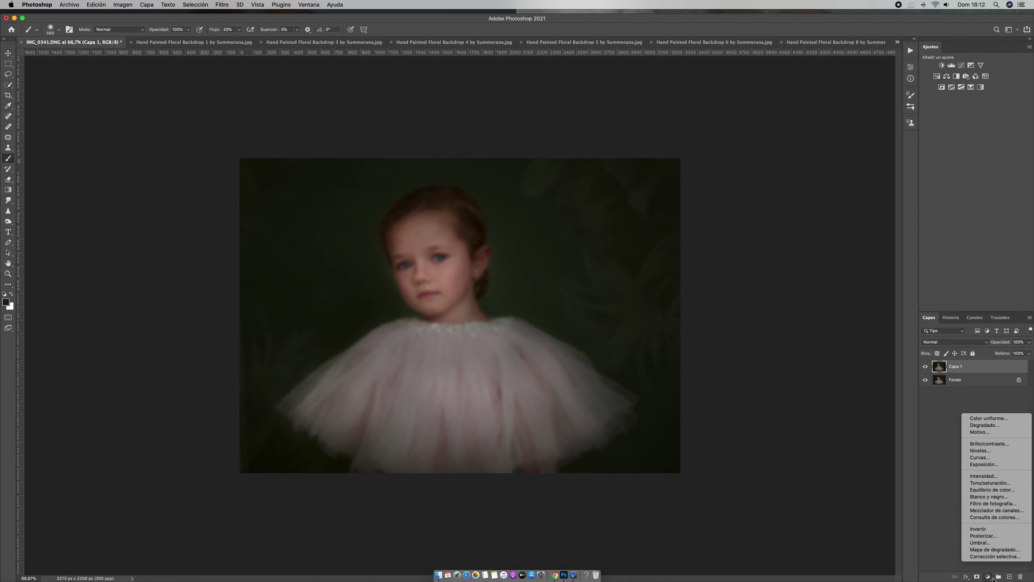
left_click(989, 451)
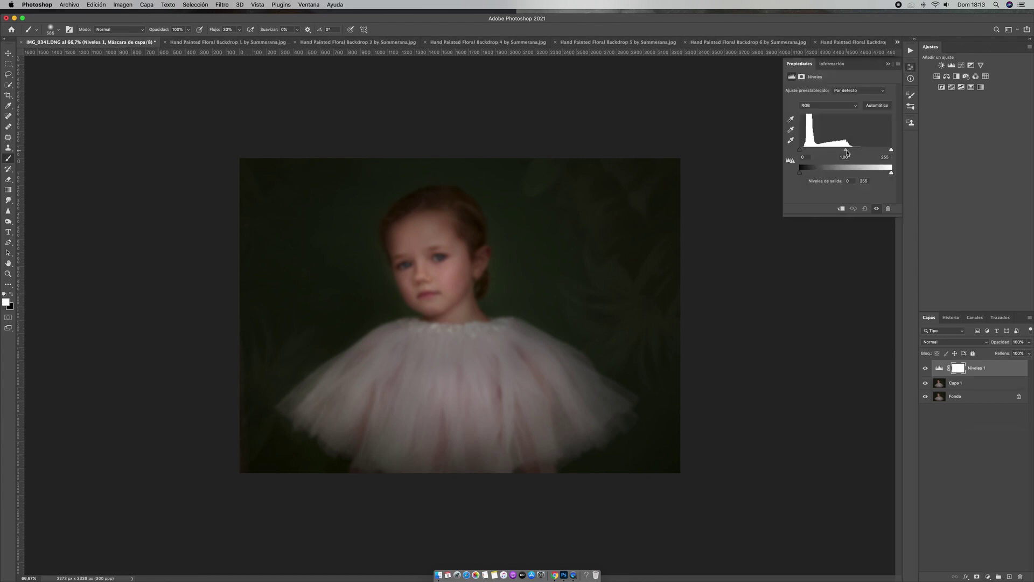
left_click_drag(846, 150, 840, 153)
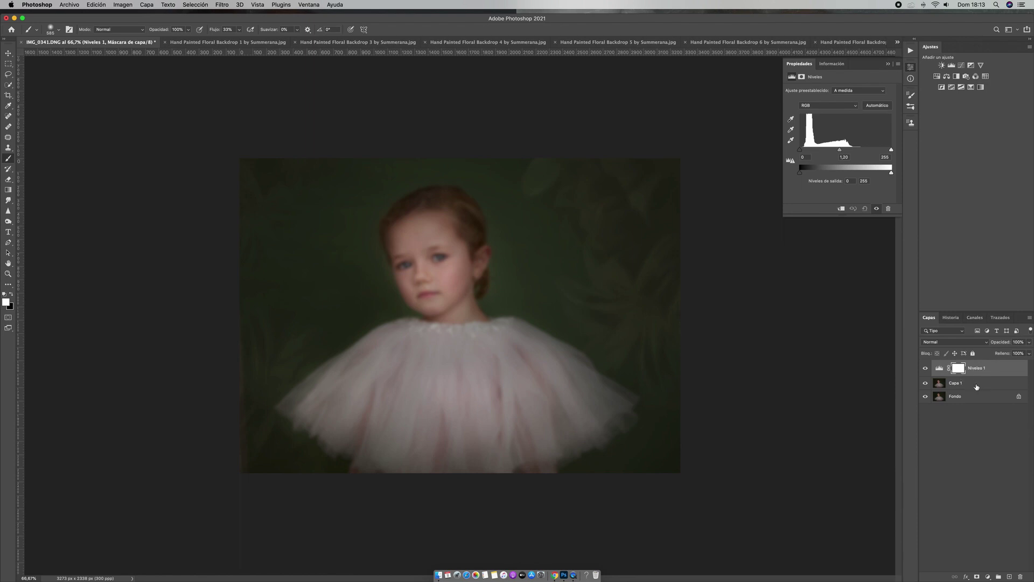
left_click(978, 387)
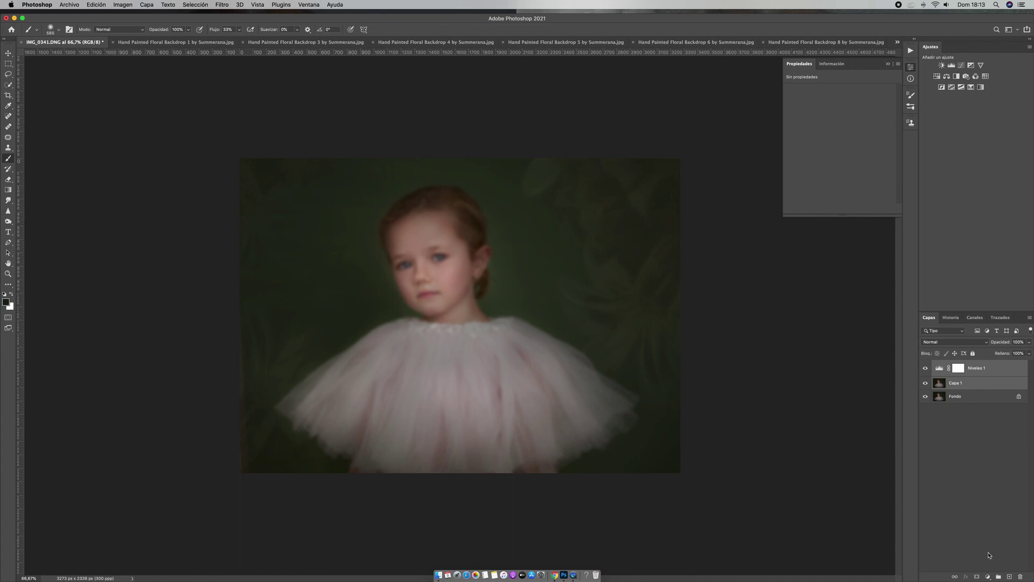
Group Niveles 1 and Capa 1 and rename the group difuminarluminoso
left_click(999, 577)
double_click(954, 365)
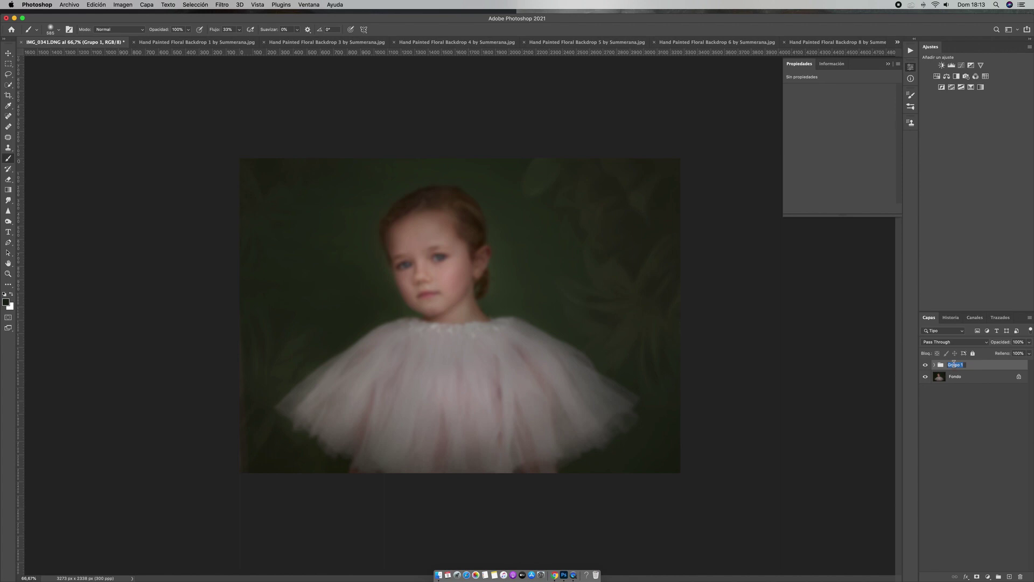
type("difumina")
type("noso")
key("Return")
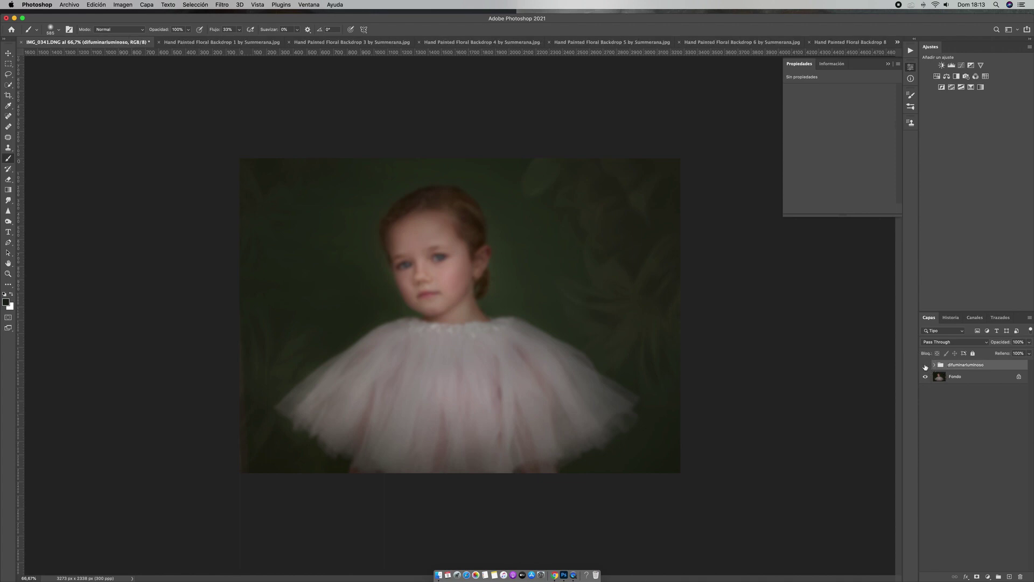
Give the group a lowered opacity and an inverted mask painted white over the tutu
left_click(926, 365)
left_click(977, 577)
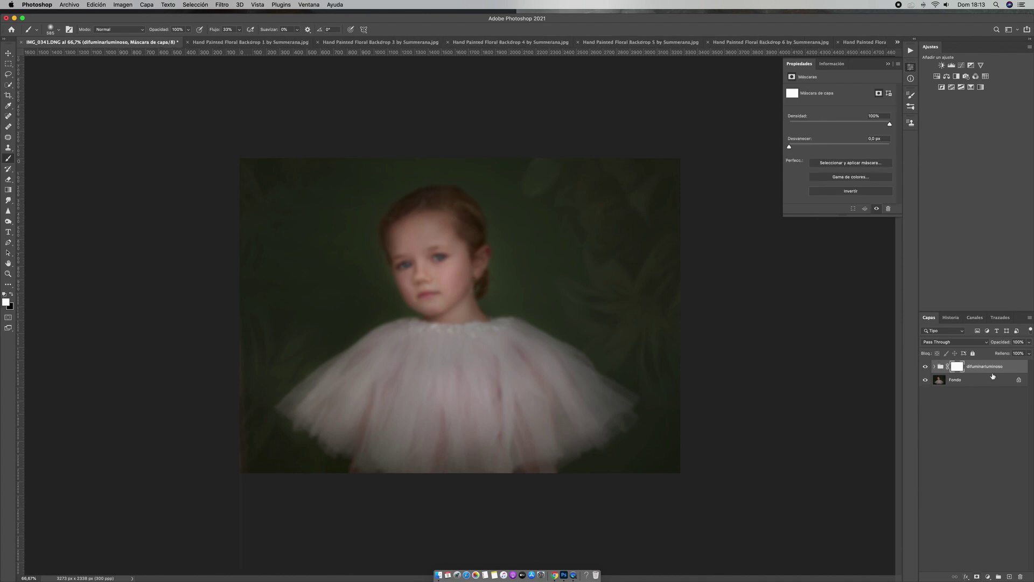
left_click(1030, 343)
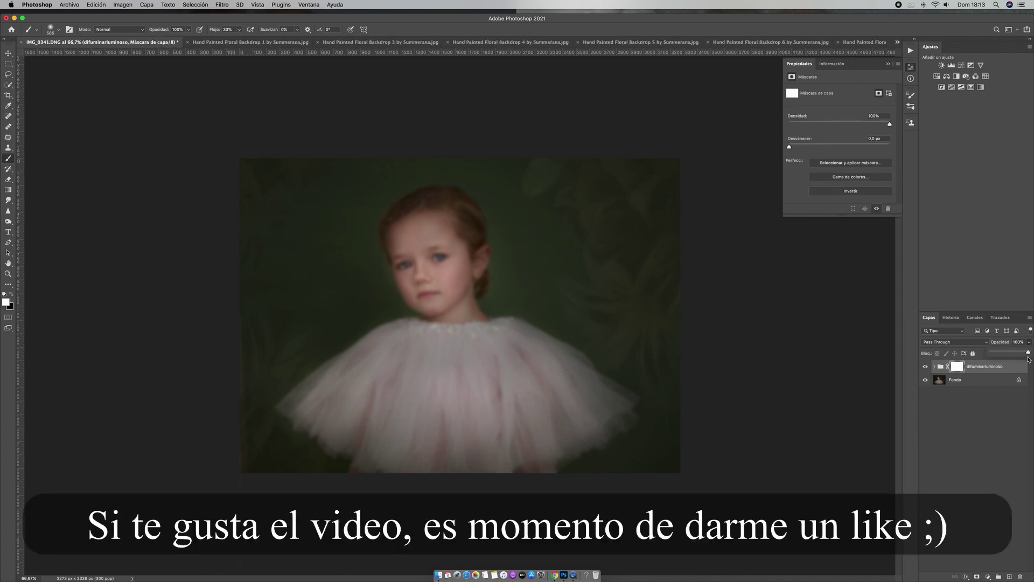
mouse_move(1023, 356)
left_mouse_down()
mouse_move(1007, 353)
mouse_move(1020, 354)
left_mouse_up()
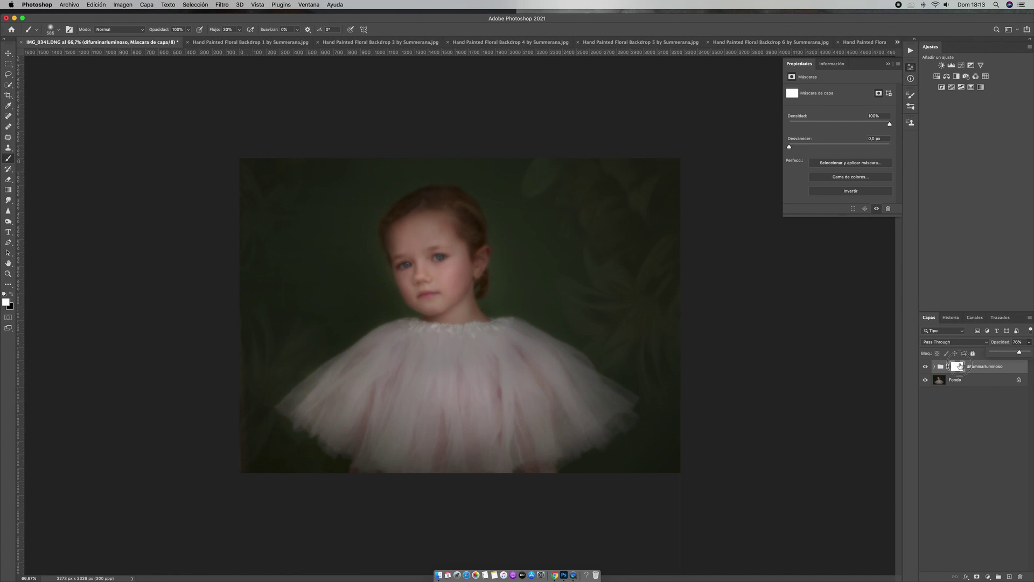
left_click(960, 367)
key("super+i")
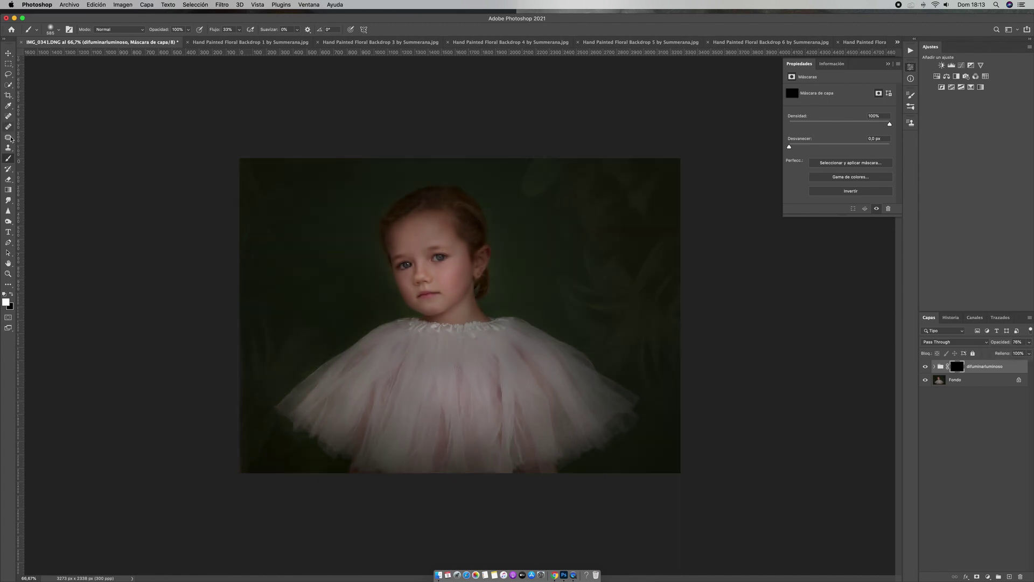
mouse_move(403, 334)
left_mouse_down()
mouse_move(330, 437)
mouse_move(495, 349)
mouse_move(558, 435)
mouse_move(509, 458)
left_mouse_up()
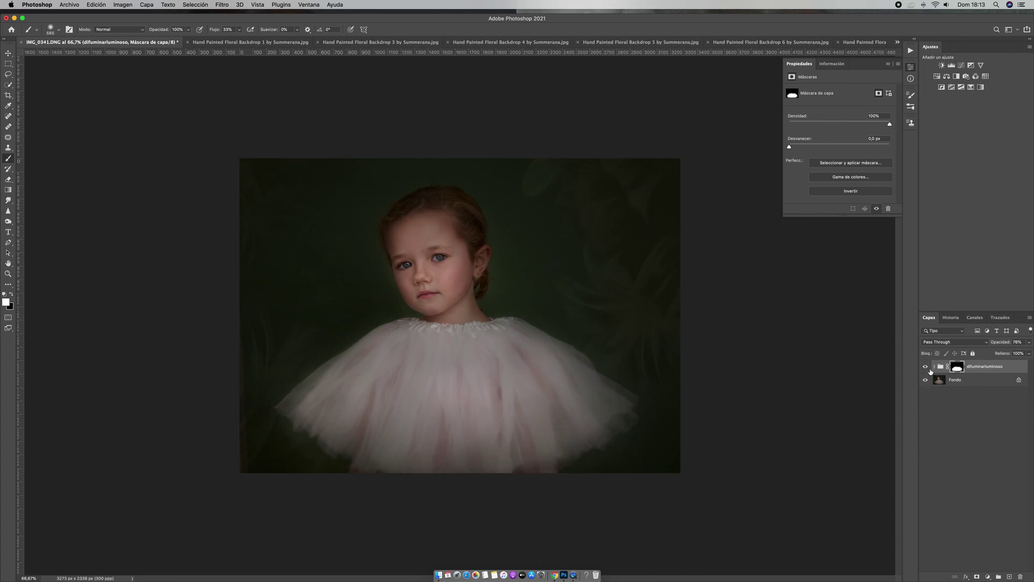
Expand the group, lower Niveles 1 opacity to 68%, and adjust Capa 1 opacity
left_click(934, 367)
left_click(980, 383)
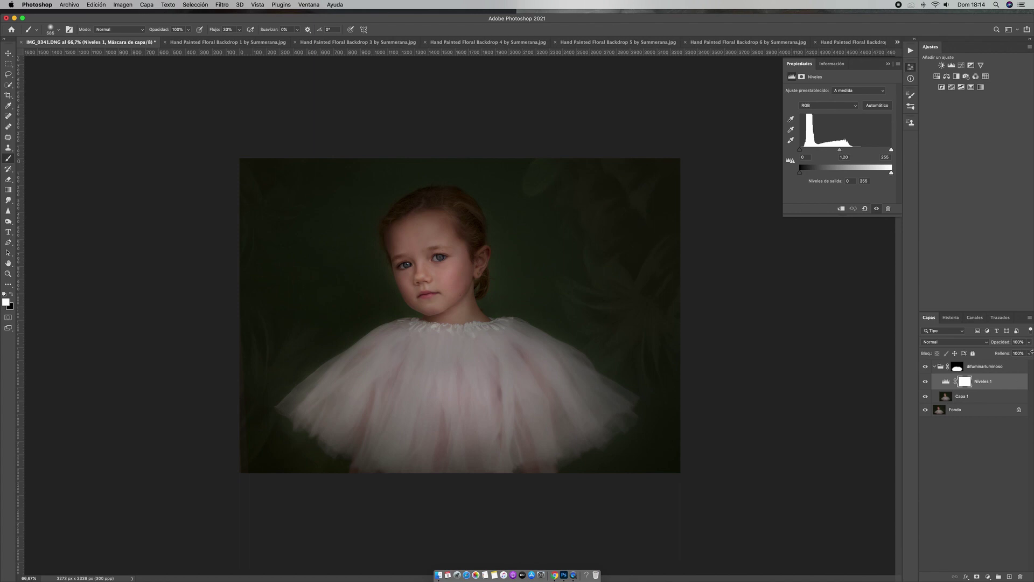
left_click_drag(1029, 341, 1016, 354)
left_click(991, 397)
left_click(1029, 342)
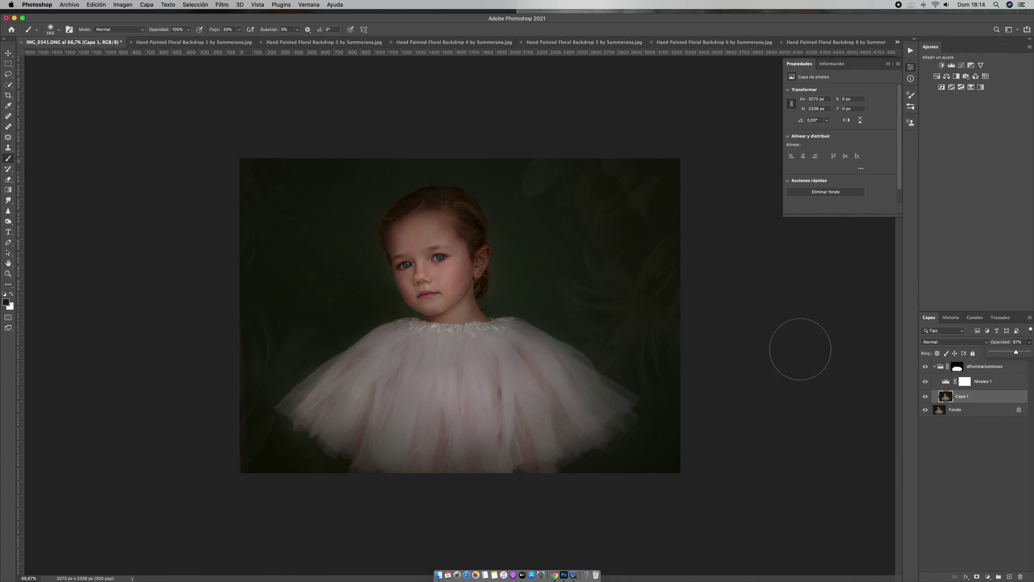
left_click(926, 367)
Toggle the glow group to compare, then settle the layer opacity at 51%
left_click(924, 367)
left_click(1029, 342)
left_click_drag(1017, 352, 1012, 354)
left_click(964, 382)
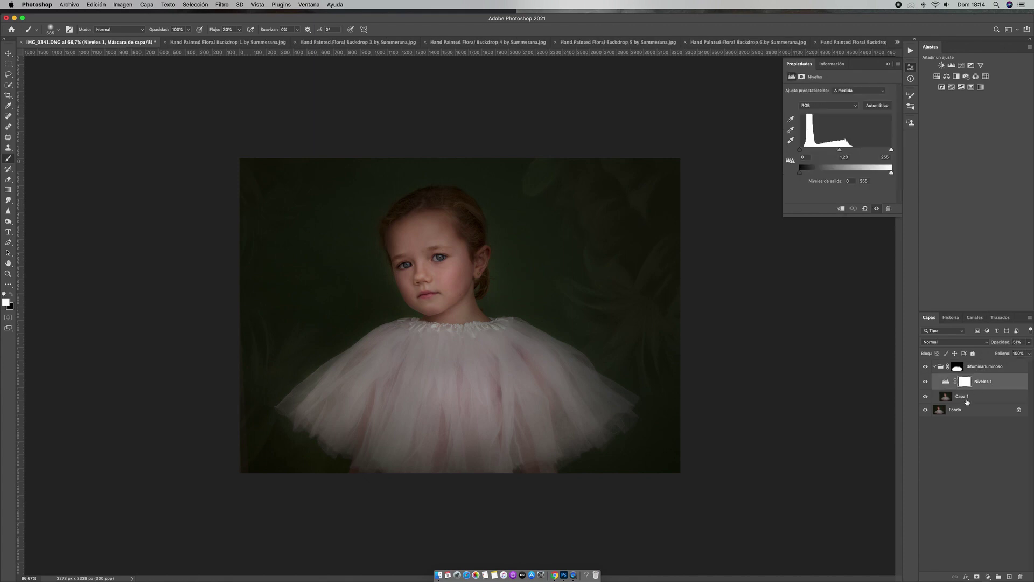